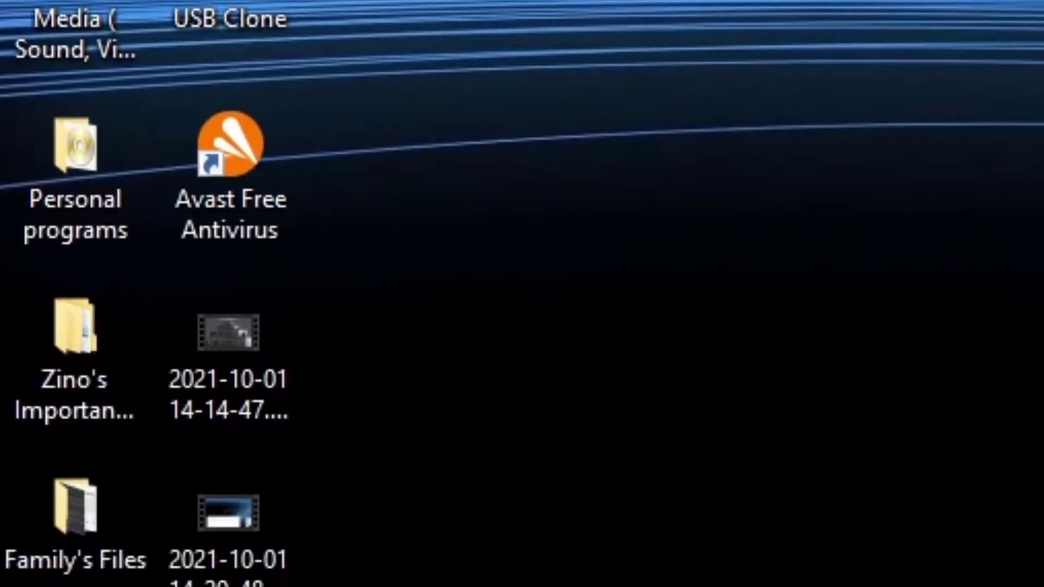
- Find and launch Avast Free Antivirus, then go to Protection > Core Shields
left_click(49, 586)
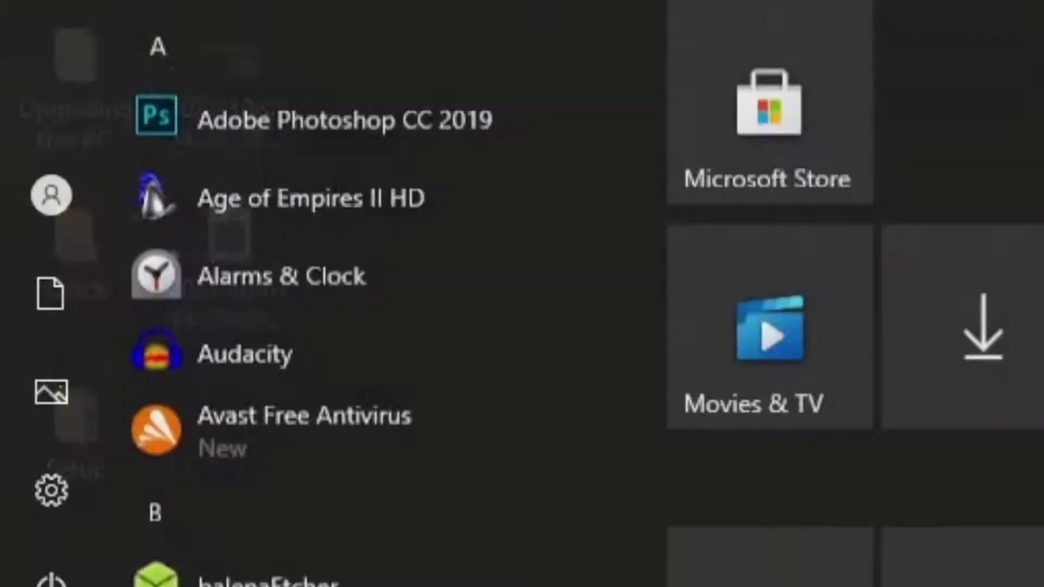
type("avas")
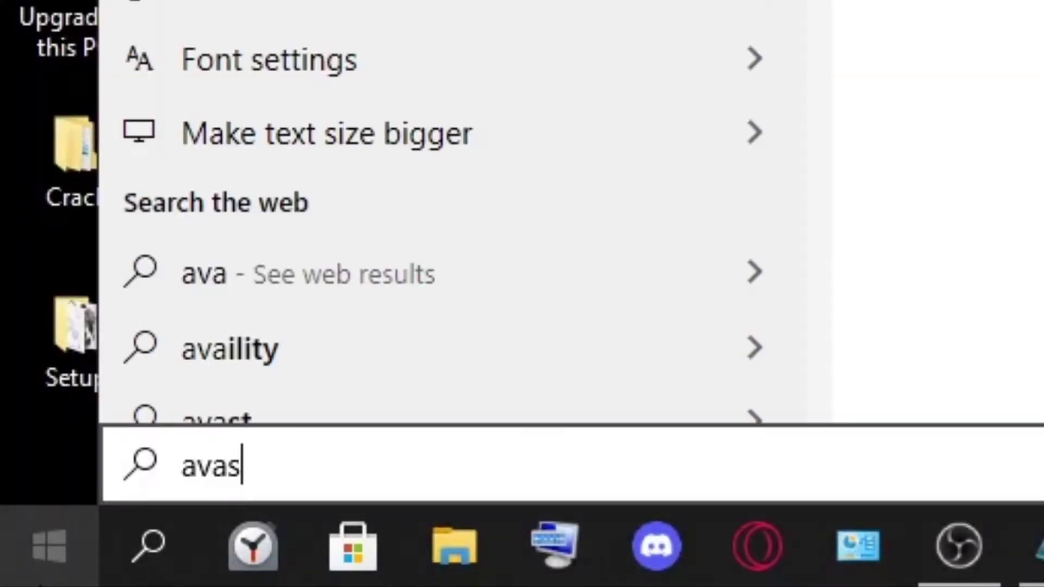
type("t")
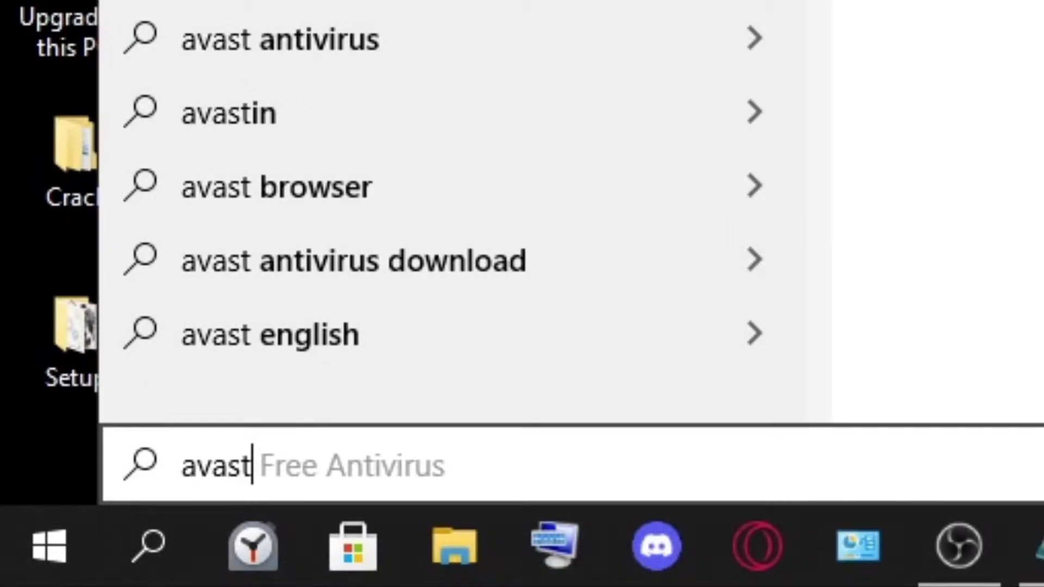
key("Escape")
left_click(84, 158)
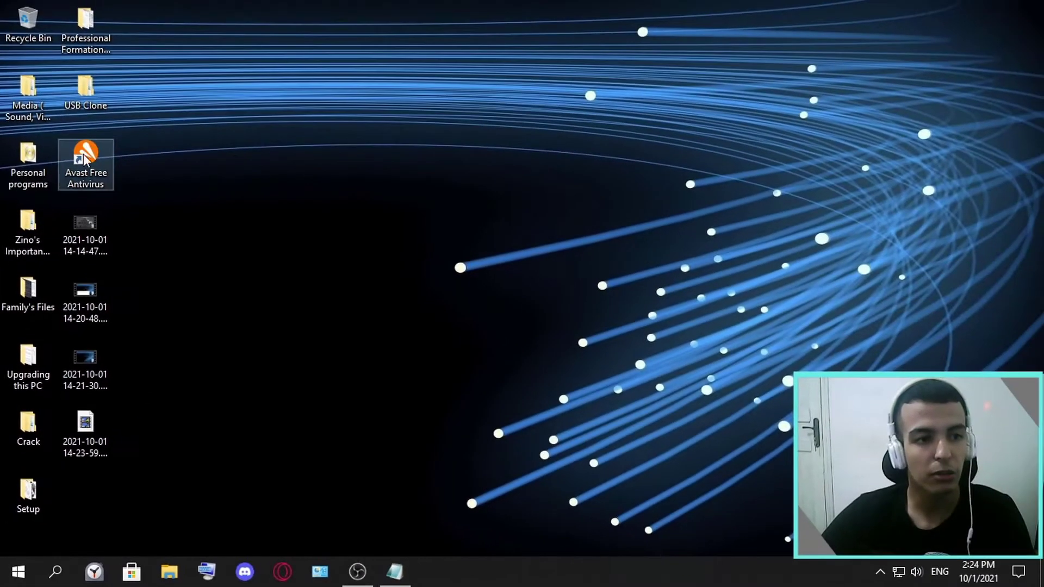
double_click(84, 158)
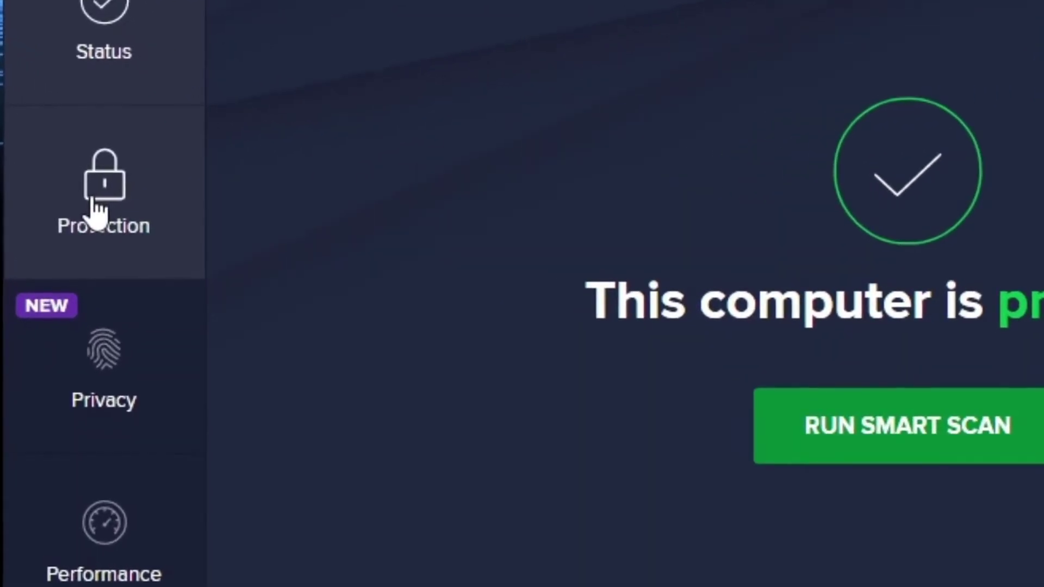
left_click(98, 212)
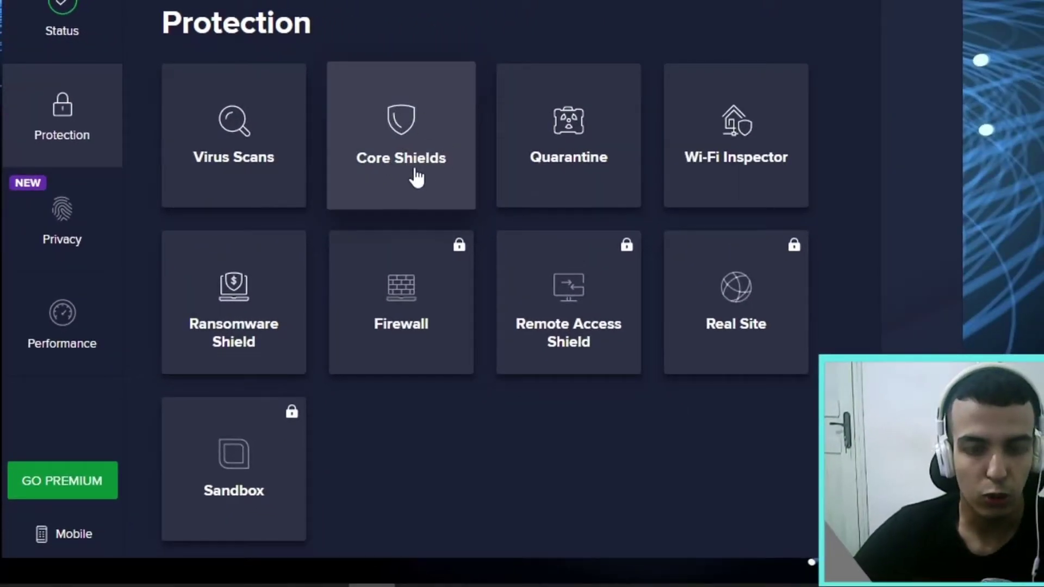
left_click(413, 174)
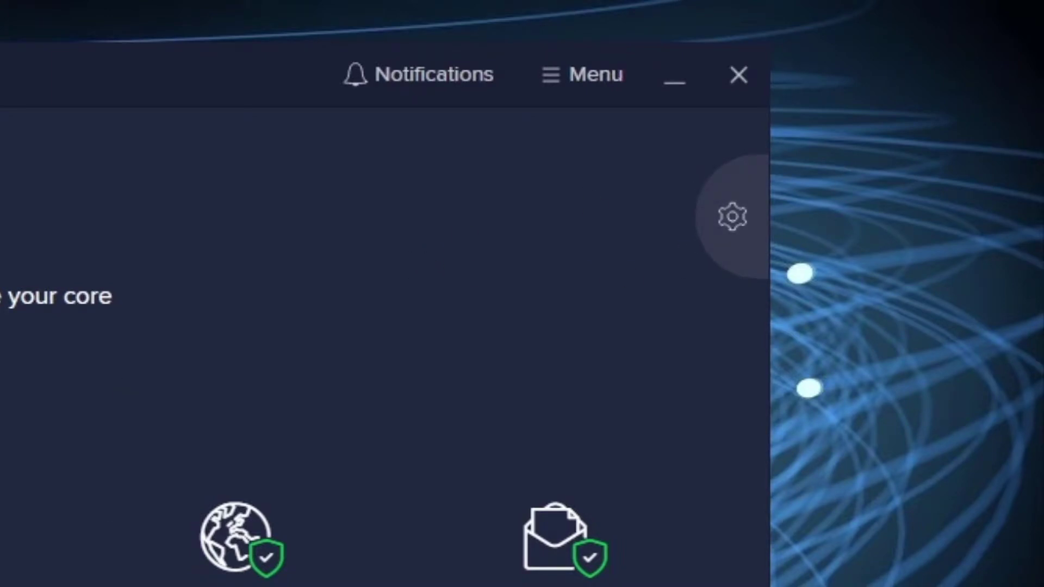
- Open the Core Shields settings and view the Behavior Shield and File Shield options
left_click(724, 217)
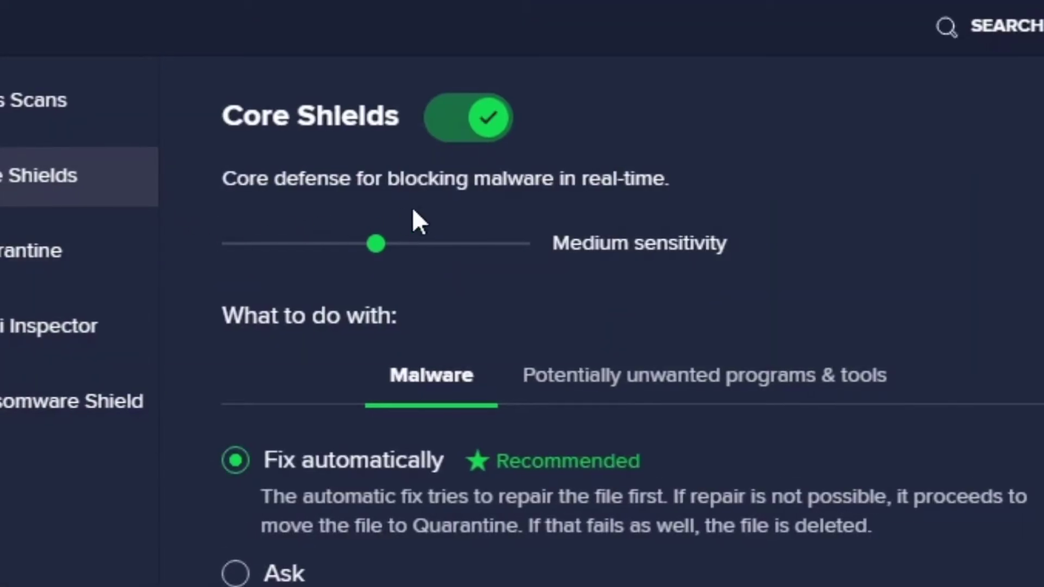
scroll(438, 482, "down", 10)
scroll(438, 483, "up", 6)
scroll(504, 489, "down", 3)
left_click(516, 326)
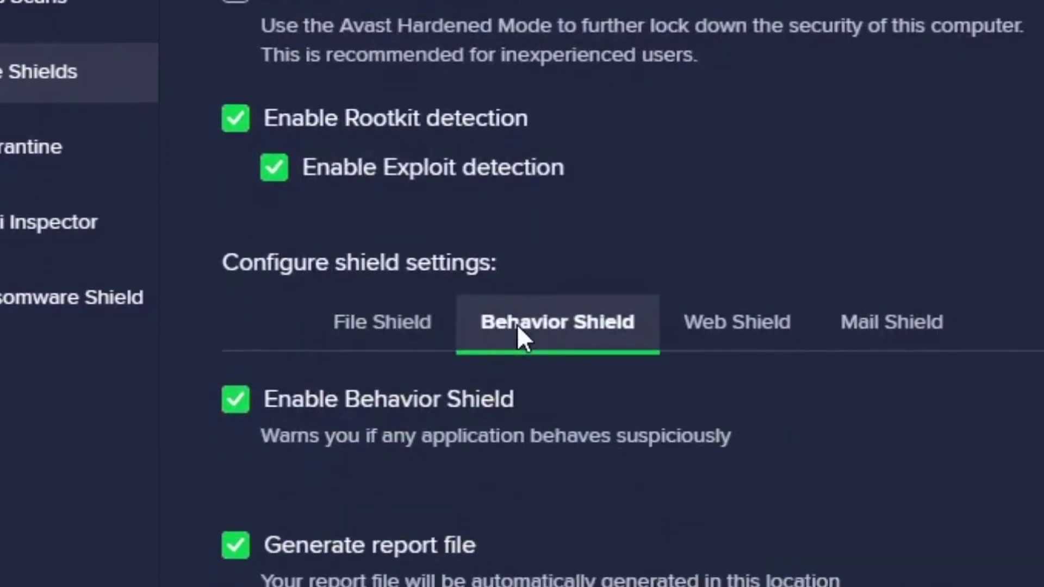
scroll(516, 262, "up", 10)
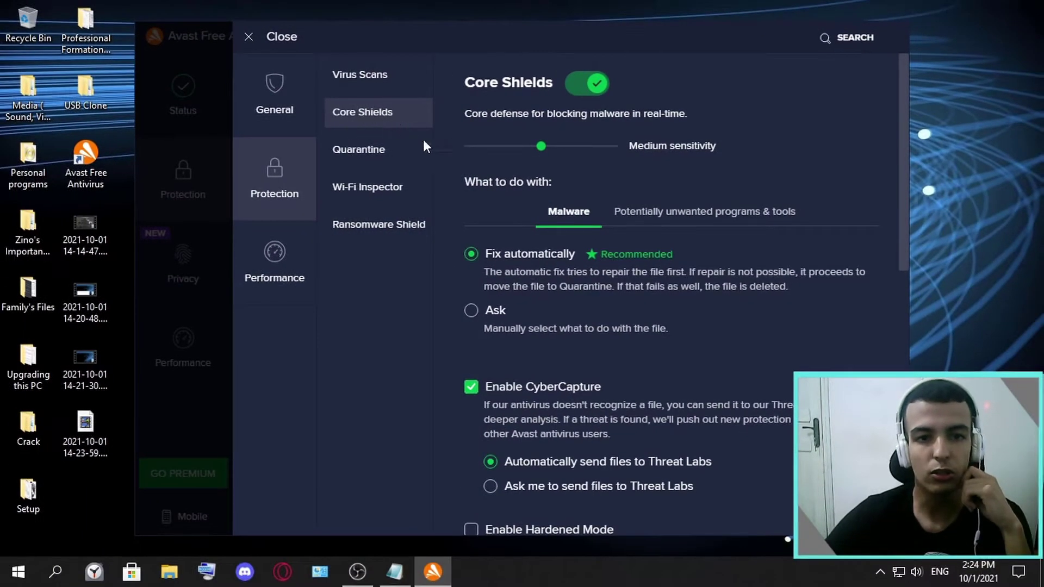
scroll(609, 261, "down", 7)
left_click(533, 307)
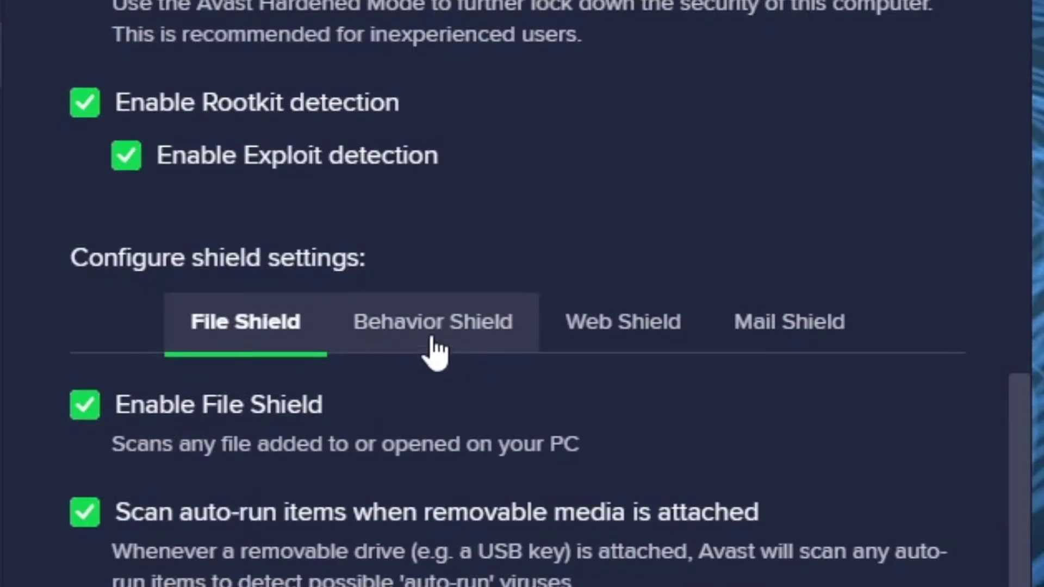
- Look over the Behavior and Web Shield tabs, then uncheck Enable File Shield
left_click(432, 340)
left_click(272, 334)
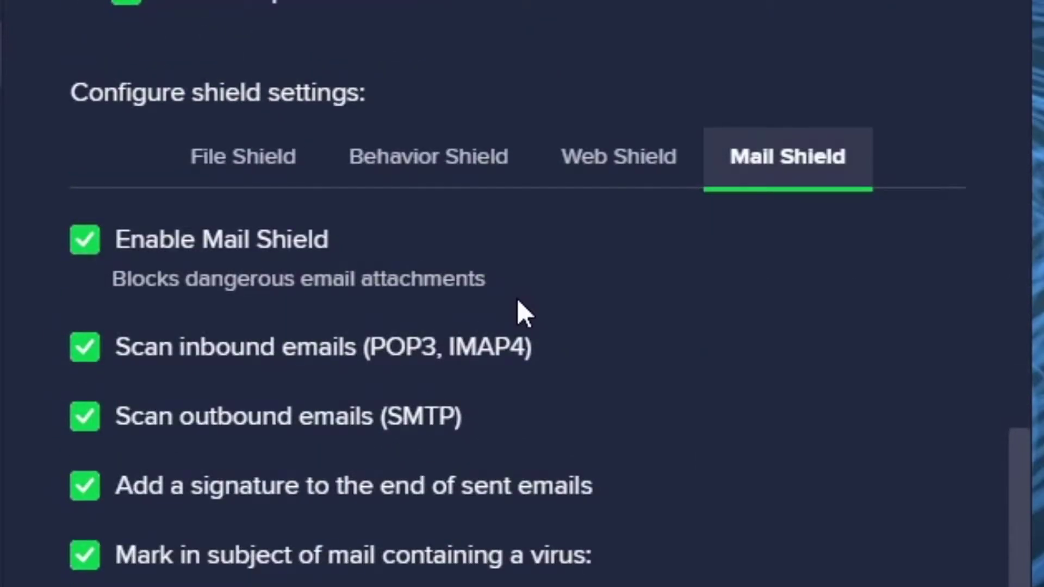
left_click(602, 164)
left_click(380, 164)
left_click(247, 161)
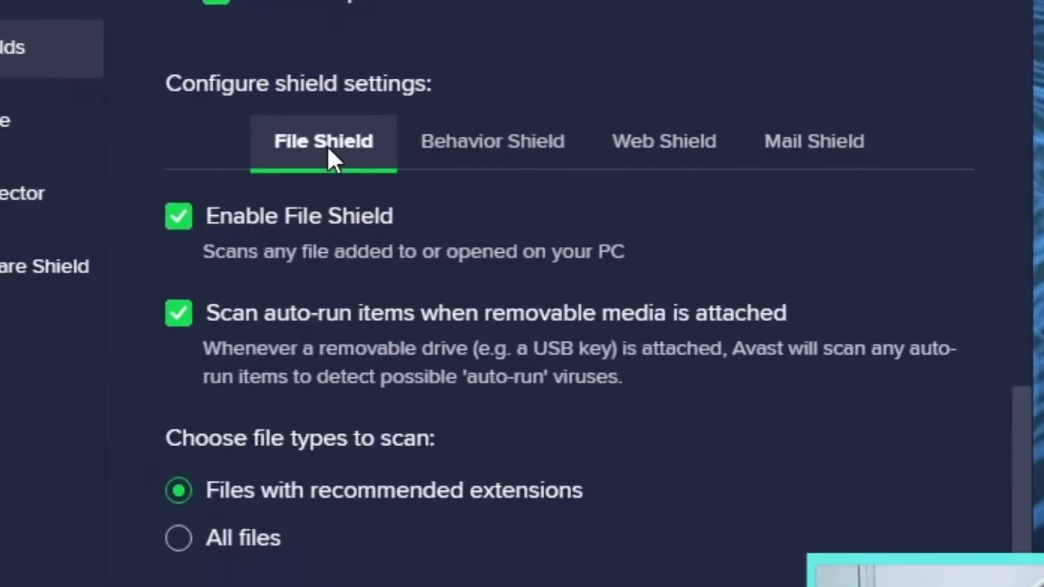
left_click(404, 161)
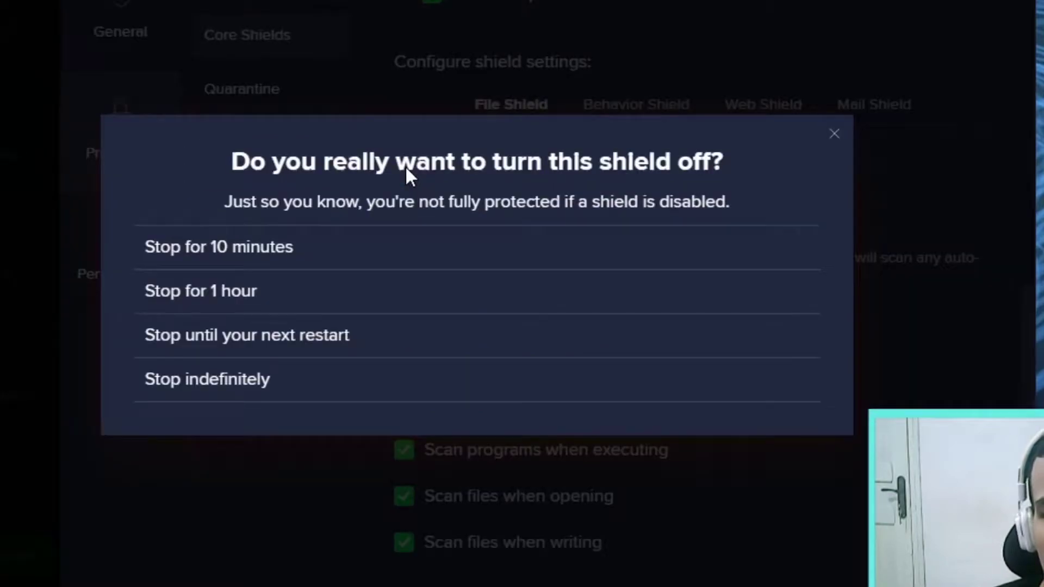
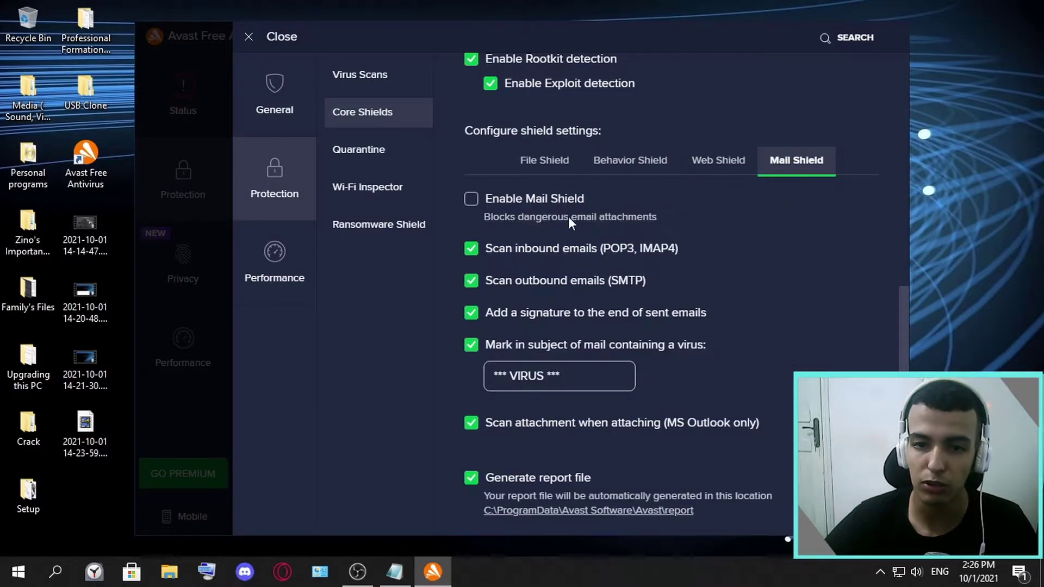
- Re-enable the Mail, Web, Behavior and File Shields, one tab at a time, in Core Shields settings
left_click(543, 161)
scroll(540, 218, "down", 3)
scroll(530, 225, "up", 1)
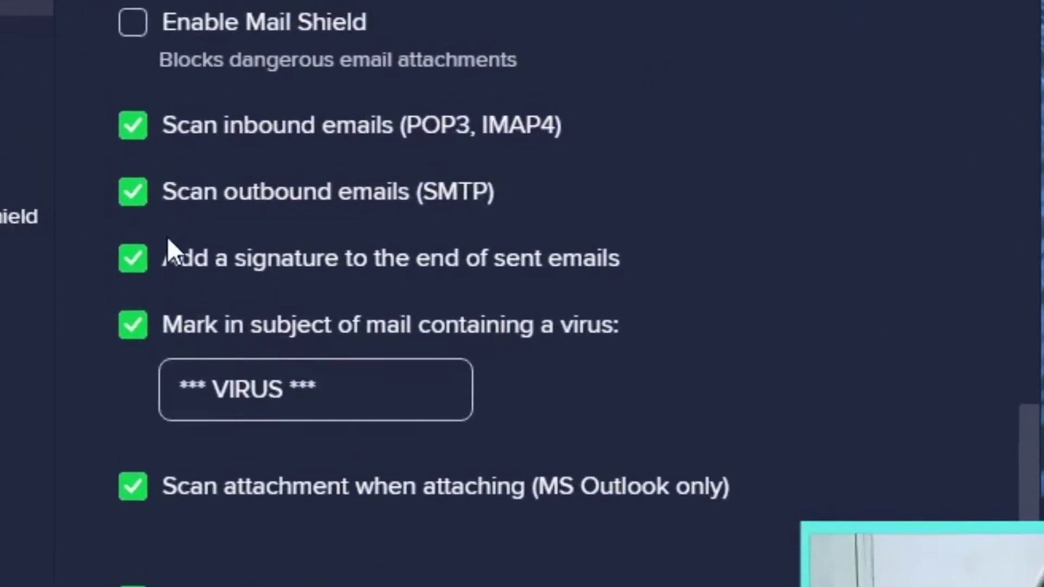
scroll(133, 205, "up", 3)
left_click(132, 326)
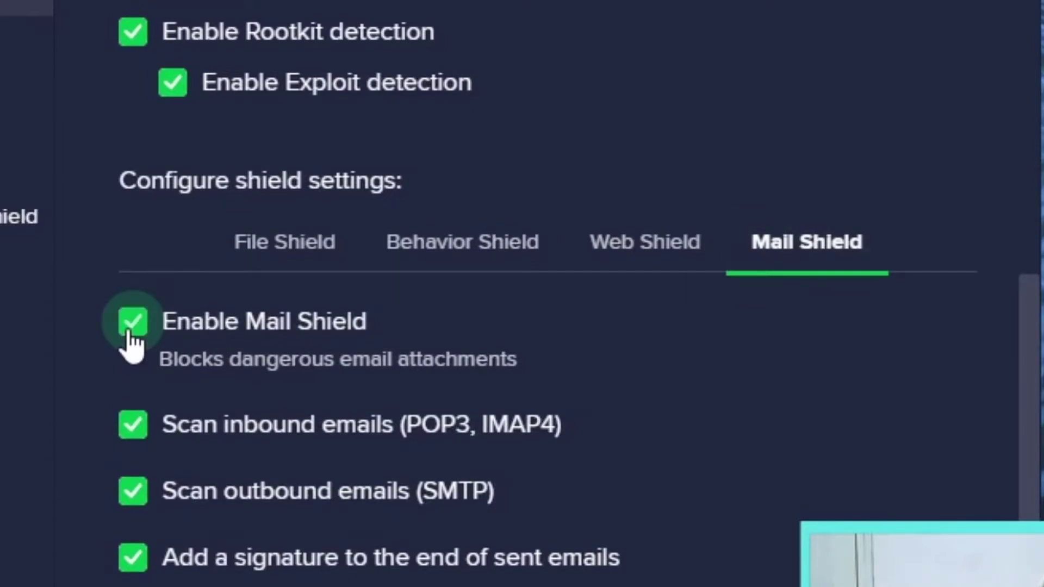
left_click(647, 253)
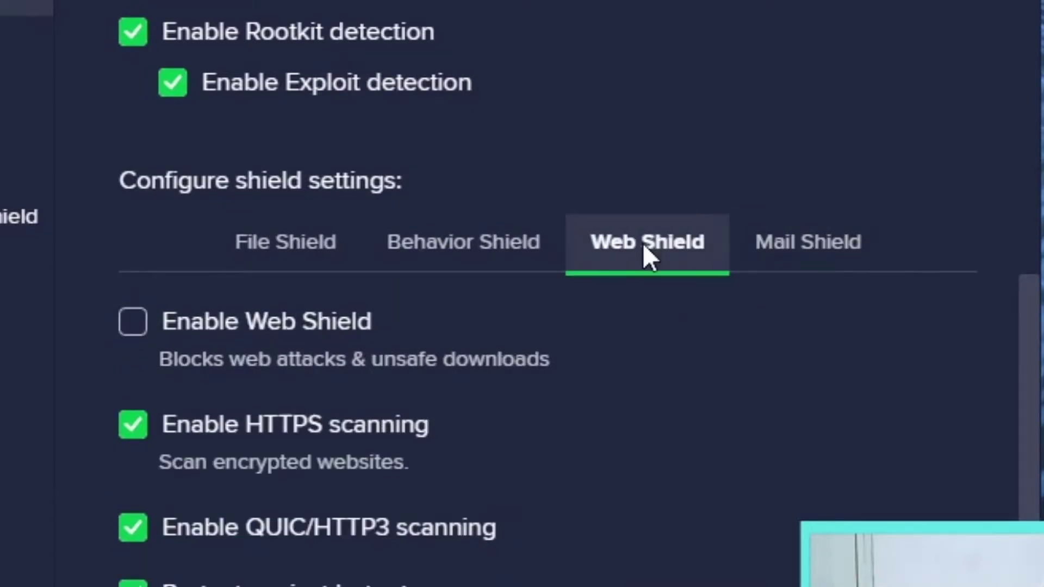
left_click(133, 323)
left_click(463, 244)
left_click(133, 322)
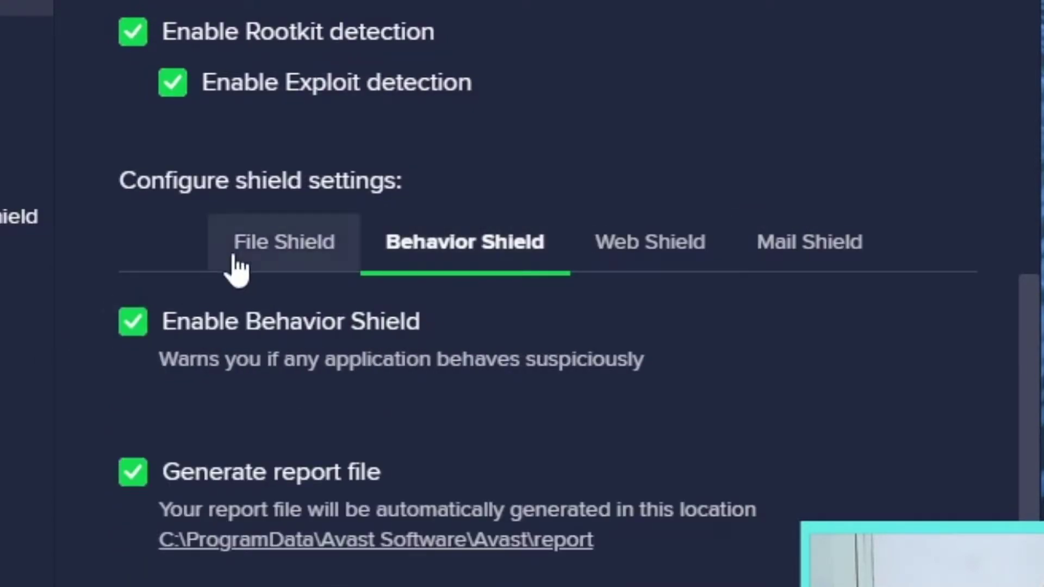
left_click(234, 260)
left_click(133, 323)
- Start switching Core Shields off using its toggle at the top of the page
scroll(157, 325, "down", 5)
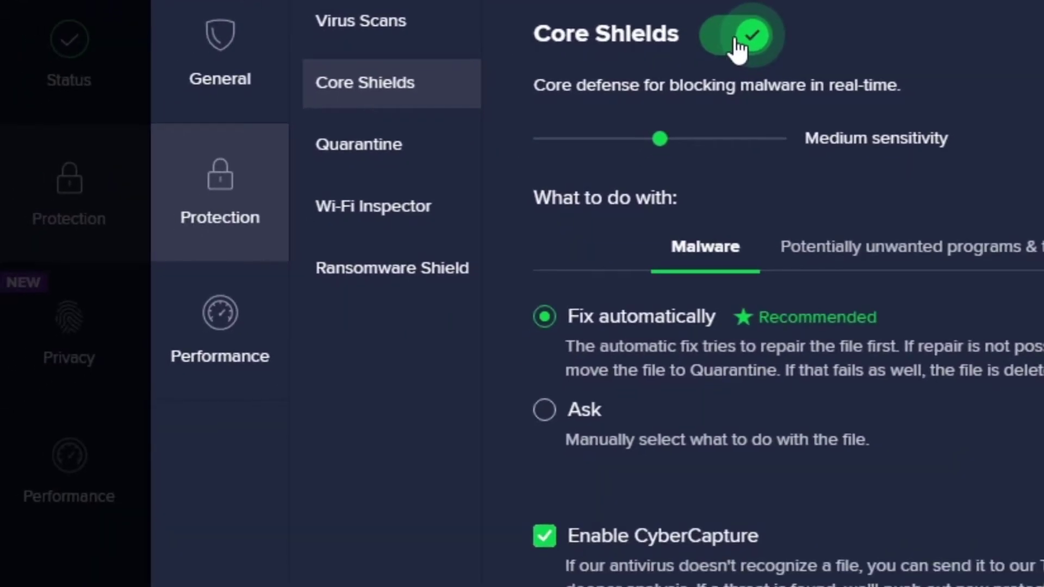
left_click(736, 41)
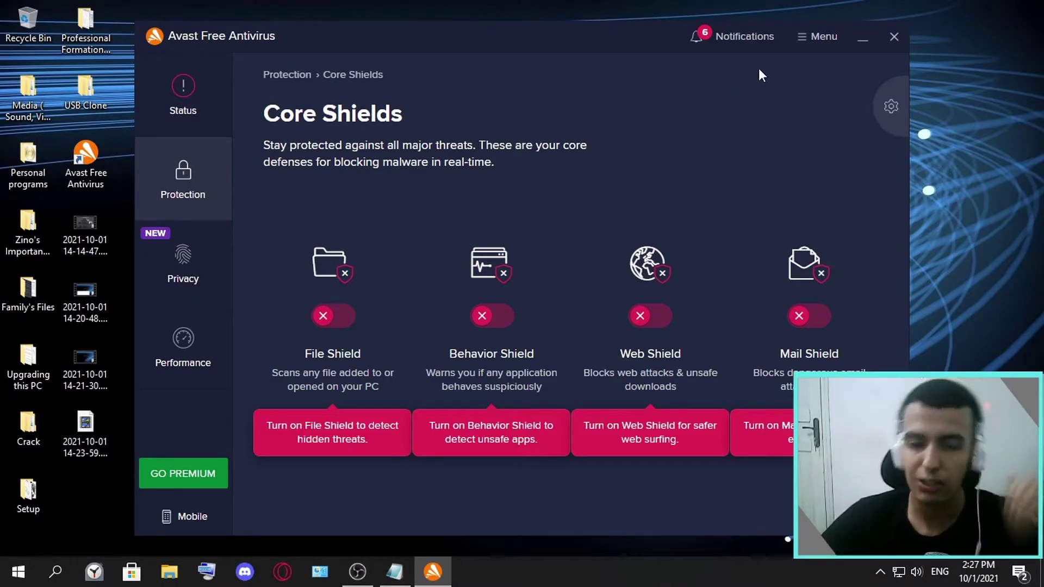
- Open and dismiss the main menu, then open Core Shields settings and scroll to the shield configuration
left_click(798, 38)
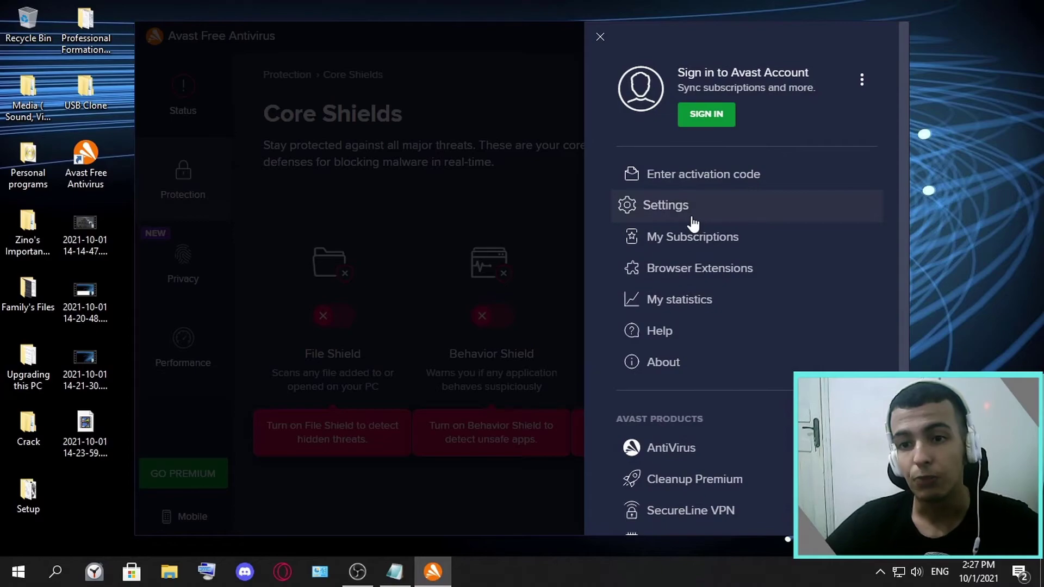
left_click(459, 167)
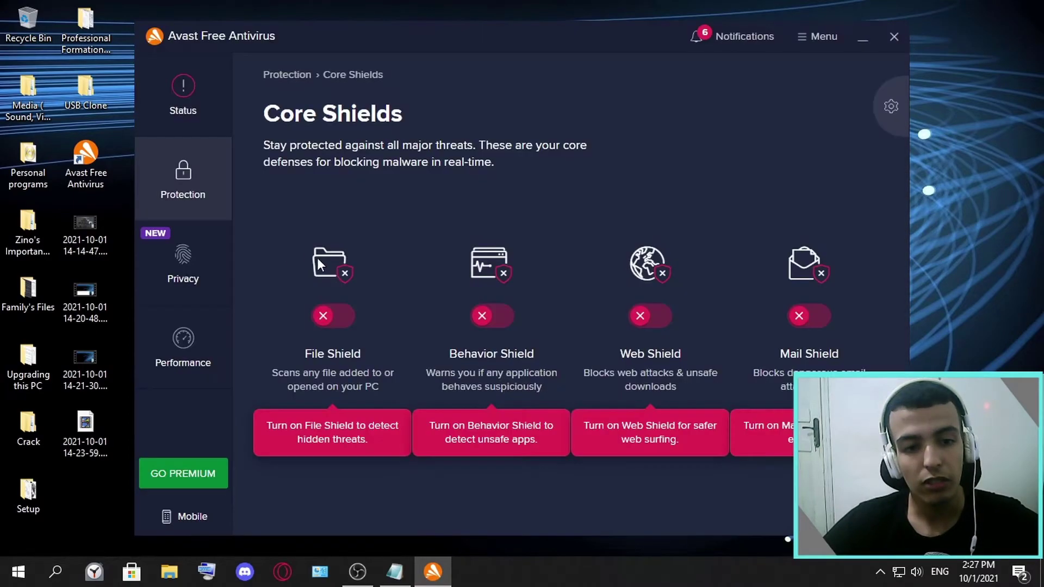
left_click(891, 107)
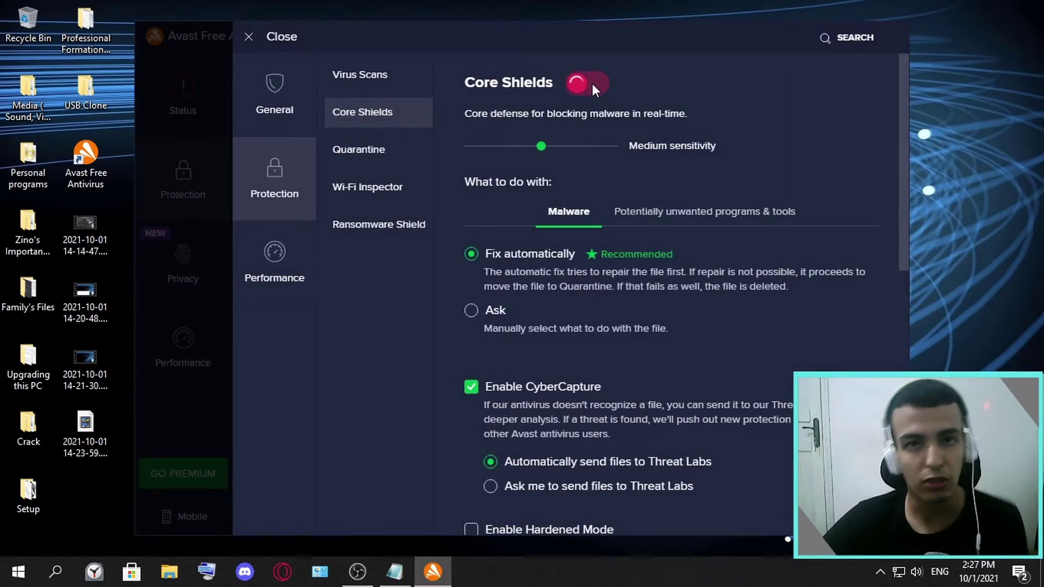
scroll(594, 286, "down", 8)
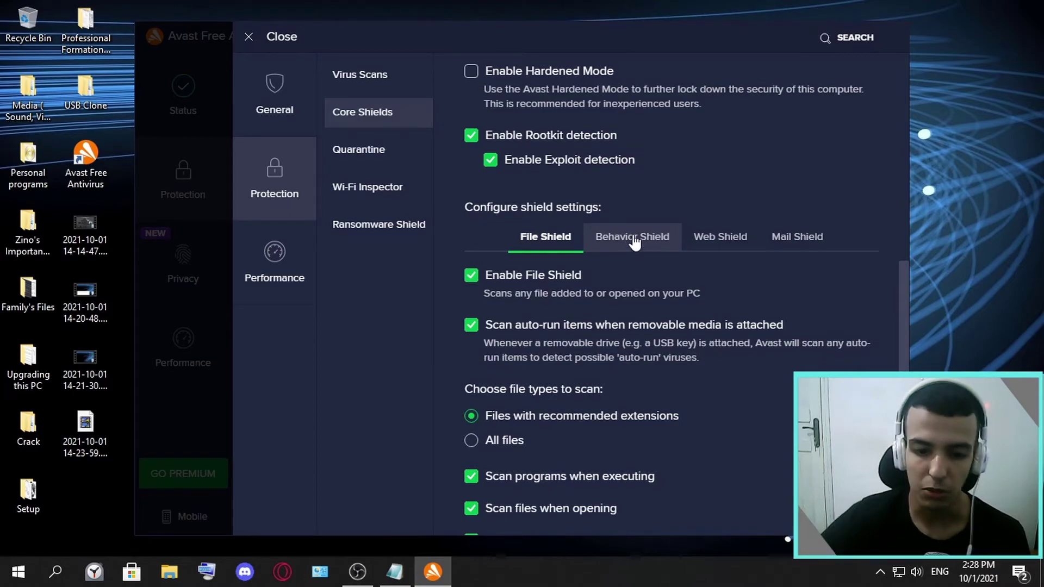
scroll(631, 250, "down", 2)
scroll(665, 254, "up", 1)
scroll(668, 261, "down", 1)
scroll(653, 348, "down", 1)
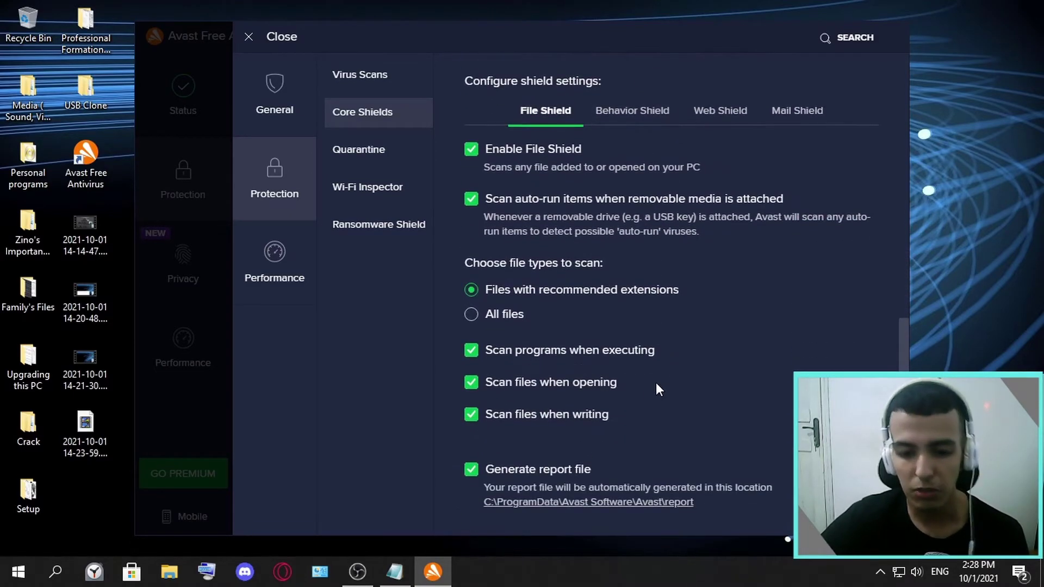
scroll(630, 408, "up", 5)
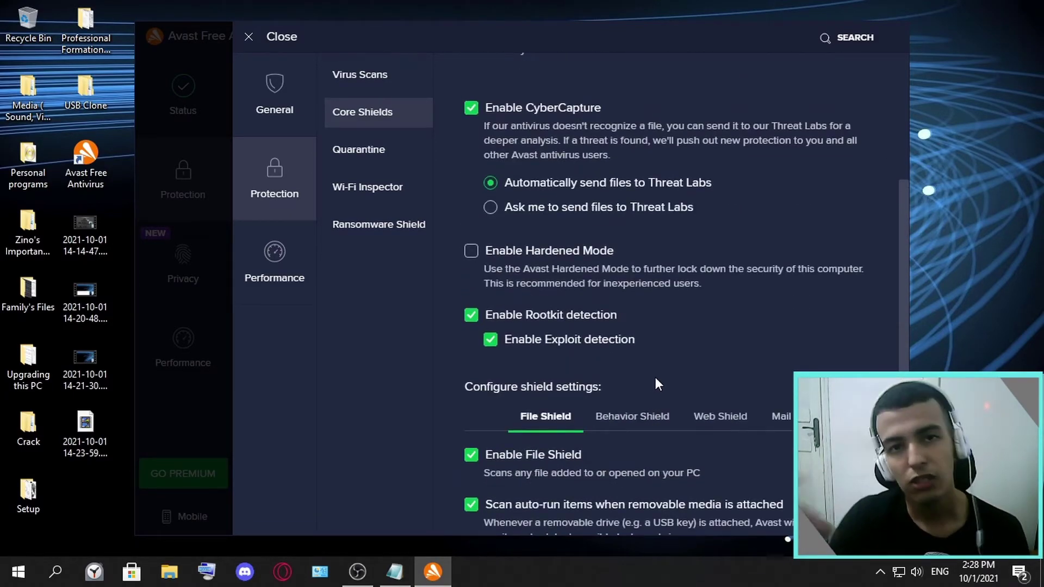